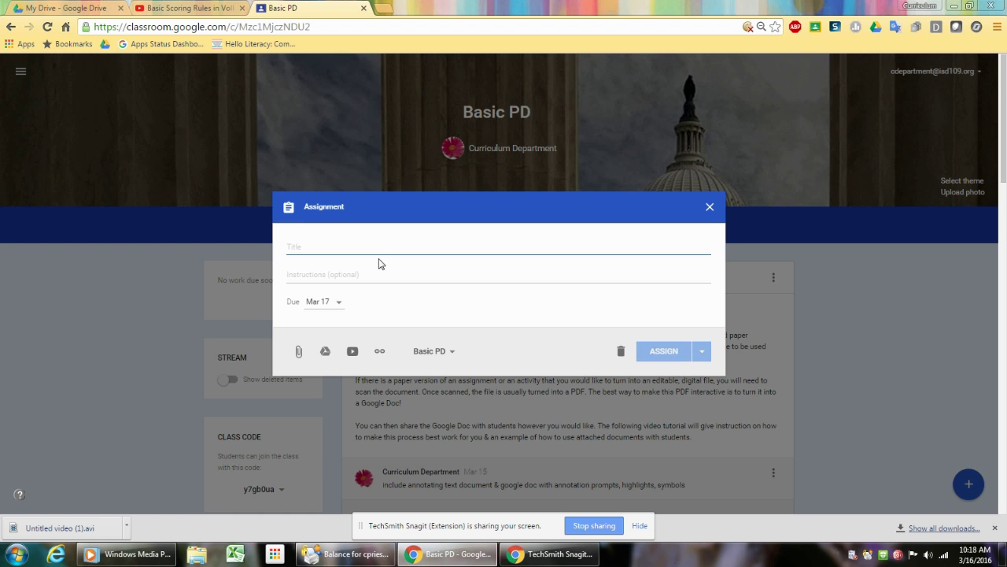
Step: Title the new assignment "Sample Assignments"
{"action": "left_click", "coordinate": [323, 274]}
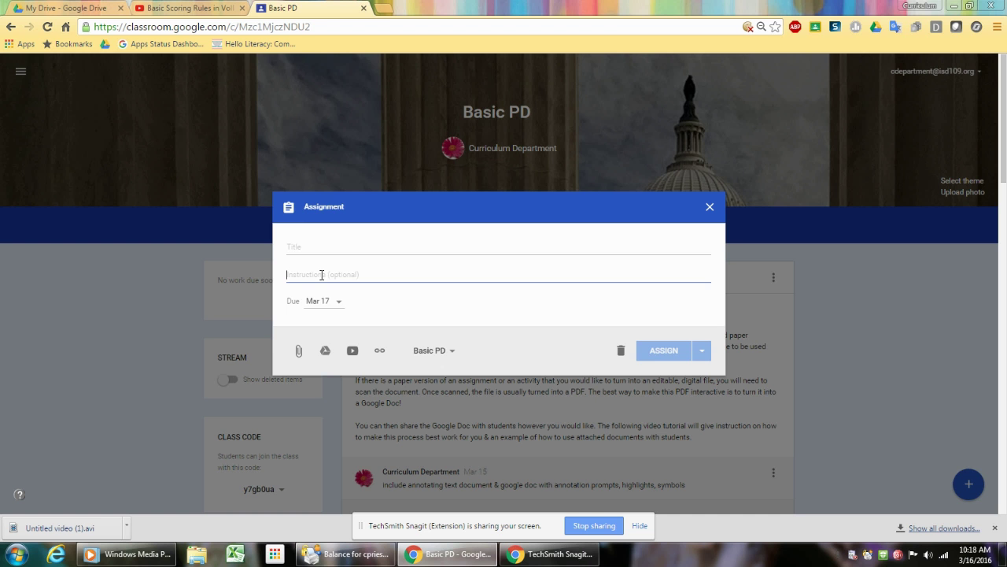
{"action": "left_click", "coordinate": [313, 246]}
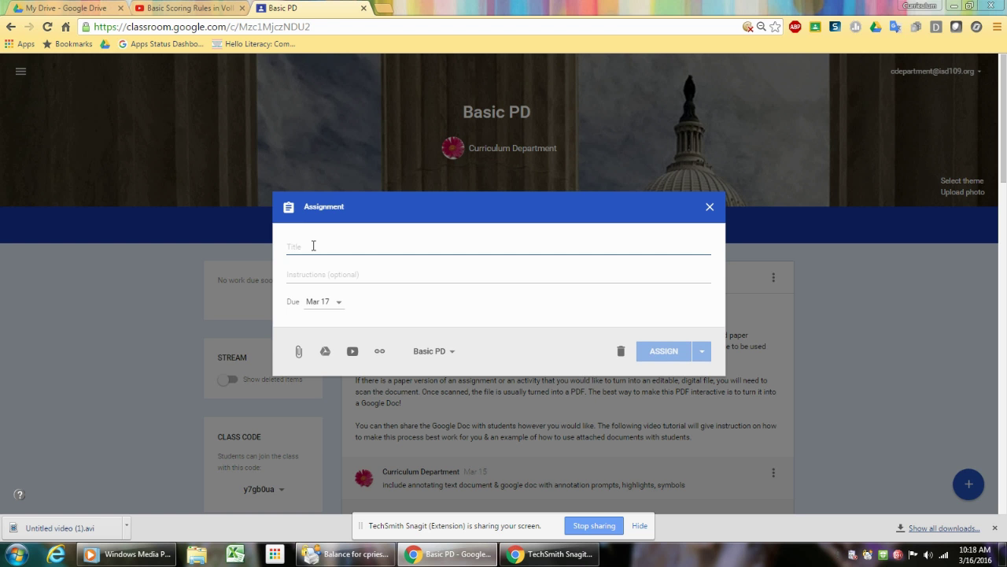
{"action": "type", "text": "Sample Assignment"}
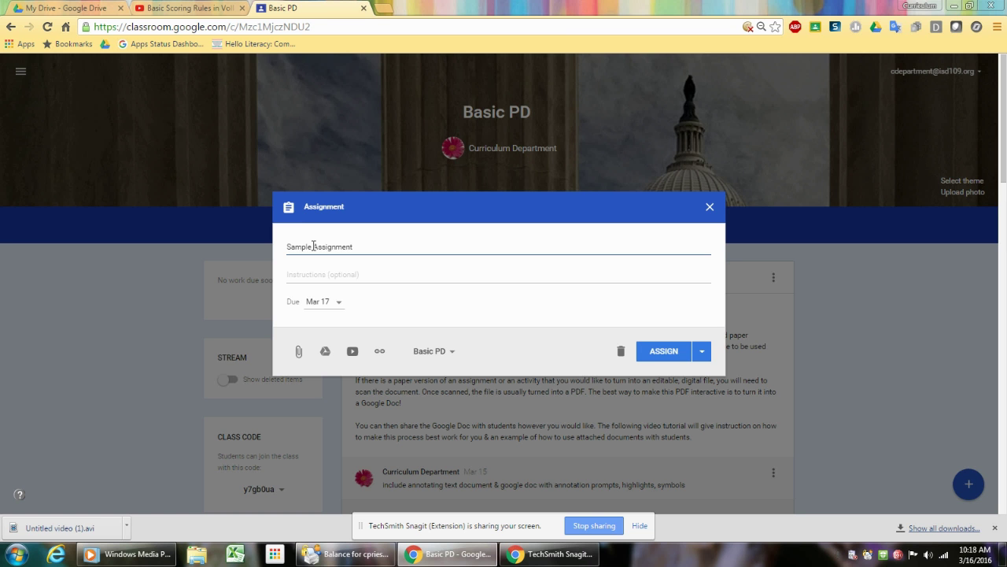
{"action": "type", "text": "s"}
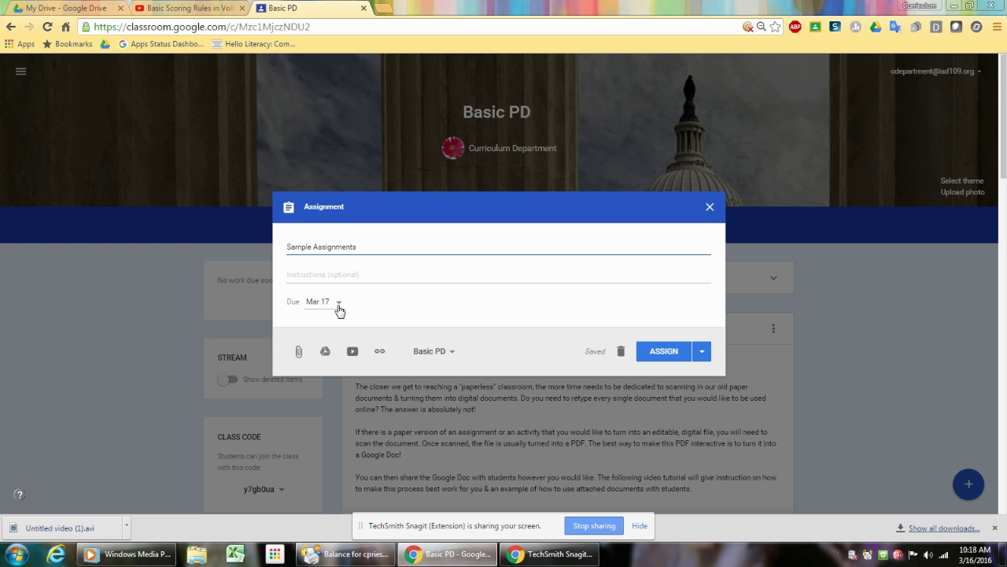
Step: Set the assignment's due date to Mar 25, 2016, without a due time
{"action": "left_click", "coordinate": [337, 307]}
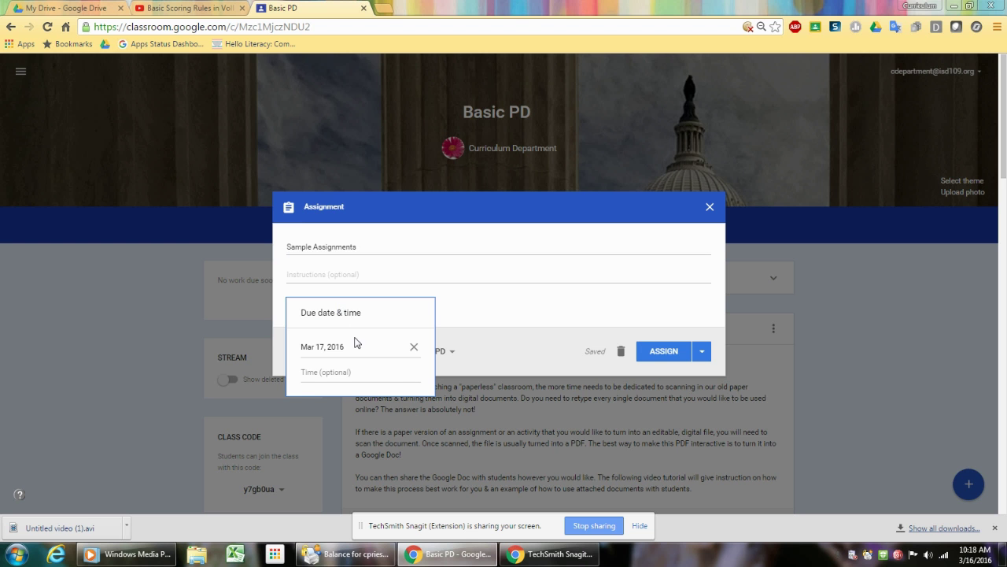
{"action": "left_click", "coordinate": [326, 351]}
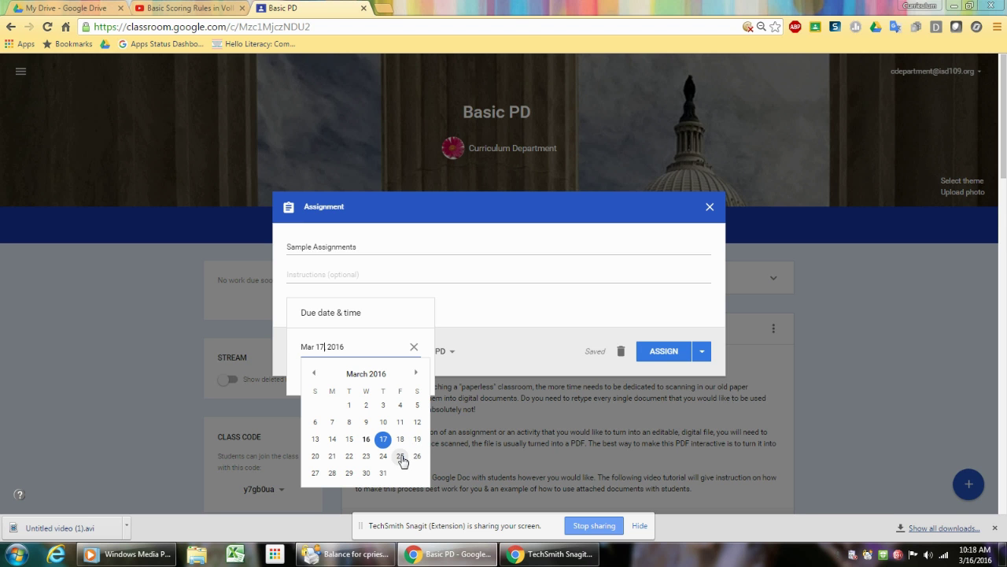
{"action": "left_click", "coordinate": [409, 311]}
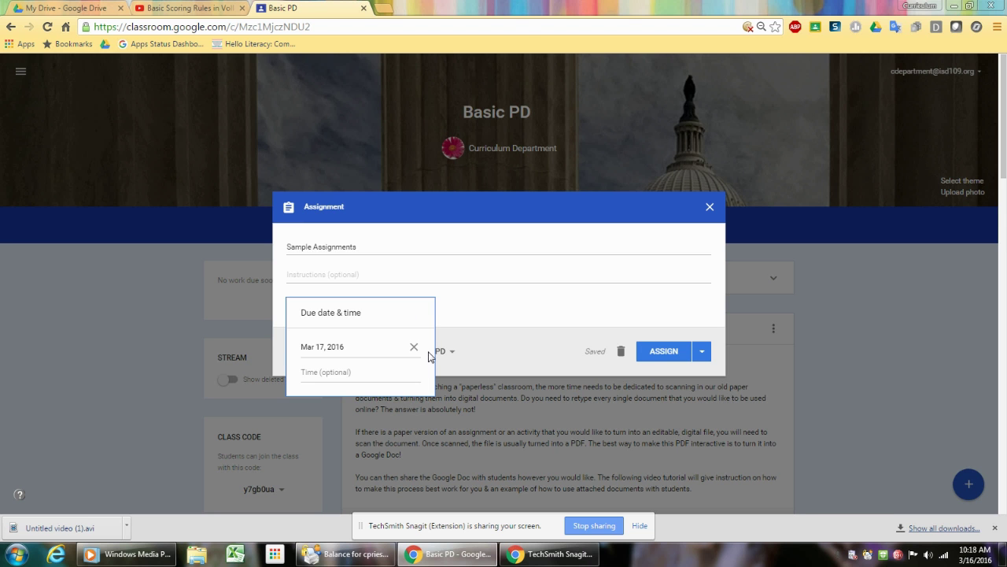
{"action": "left_click", "coordinate": [413, 347]}
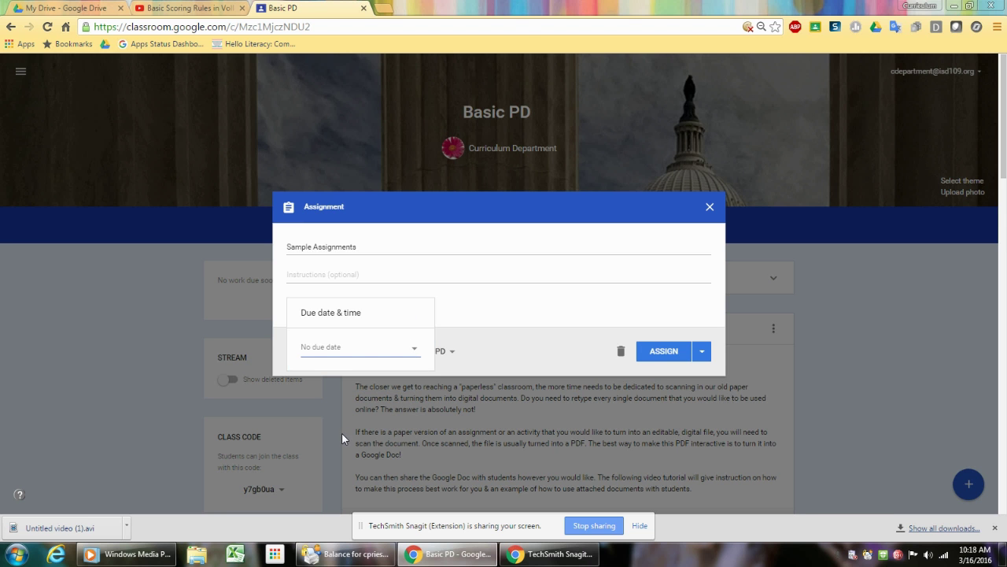
{"action": "left_click", "coordinate": [331, 350]}
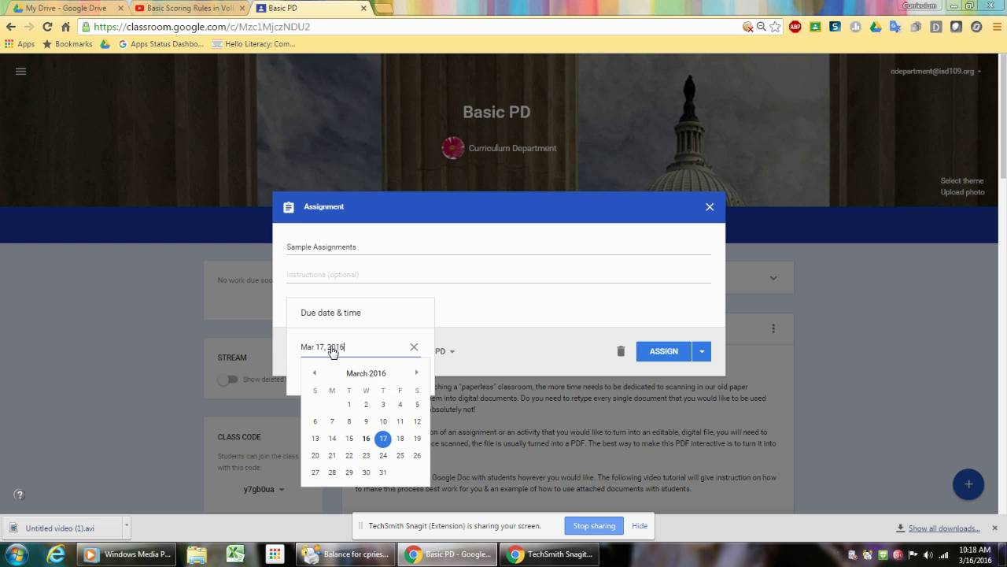
{"action": "left_click", "coordinate": [396, 448]}
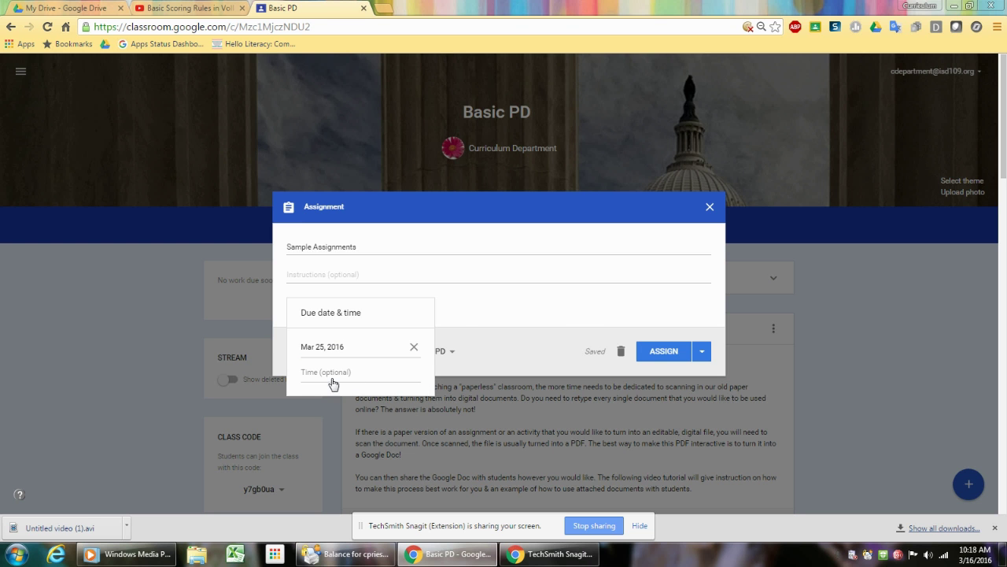
{"action": "left_click", "coordinate": [468, 306]}
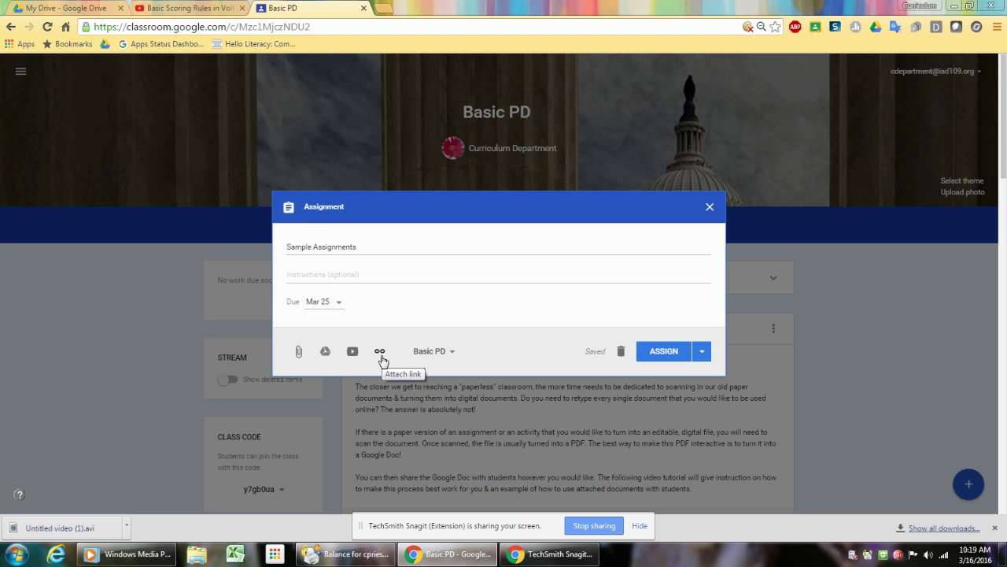
Step: Try adding the Practice Google Classroom and D109 Google Classroom classes to the assignment, and restore Basic PD as the only class
{"action": "left_click", "coordinate": [452, 353]}
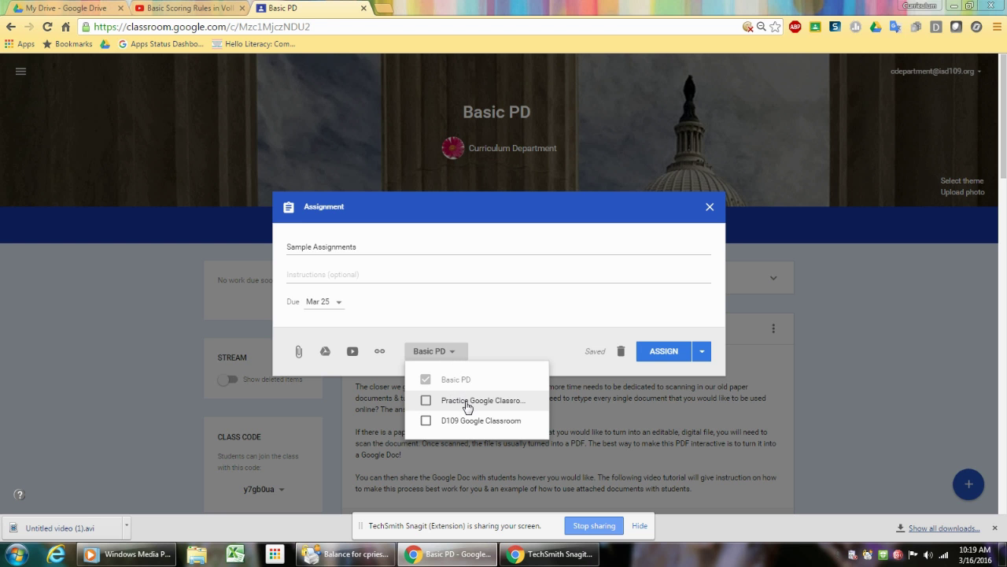
{"action": "left_click", "coordinate": [425, 401]}
{"action": "left_click", "coordinate": [426, 420]}
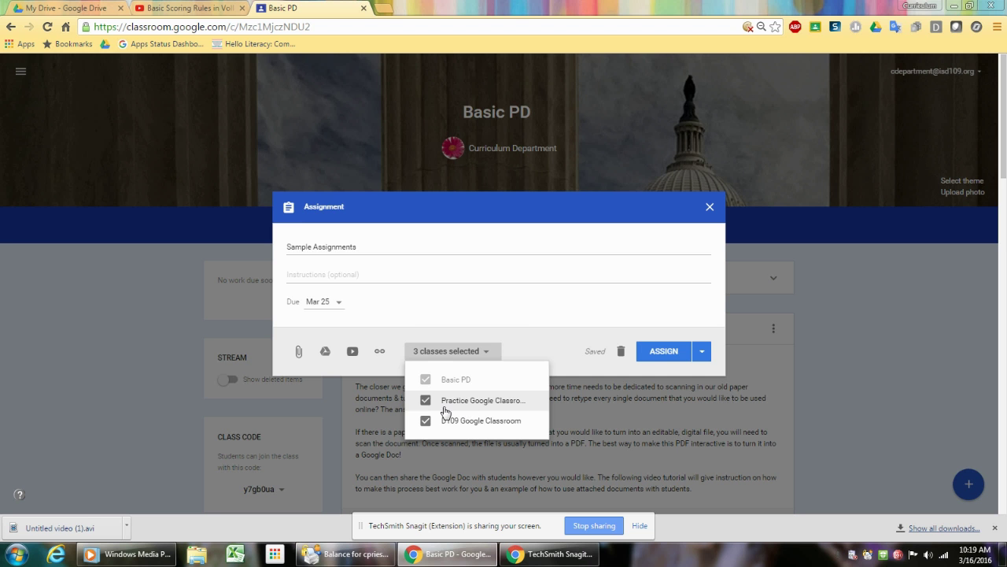
{"action": "left_click", "coordinate": [425, 401]}
{"action": "left_click", "coordinate": [425, 421]}
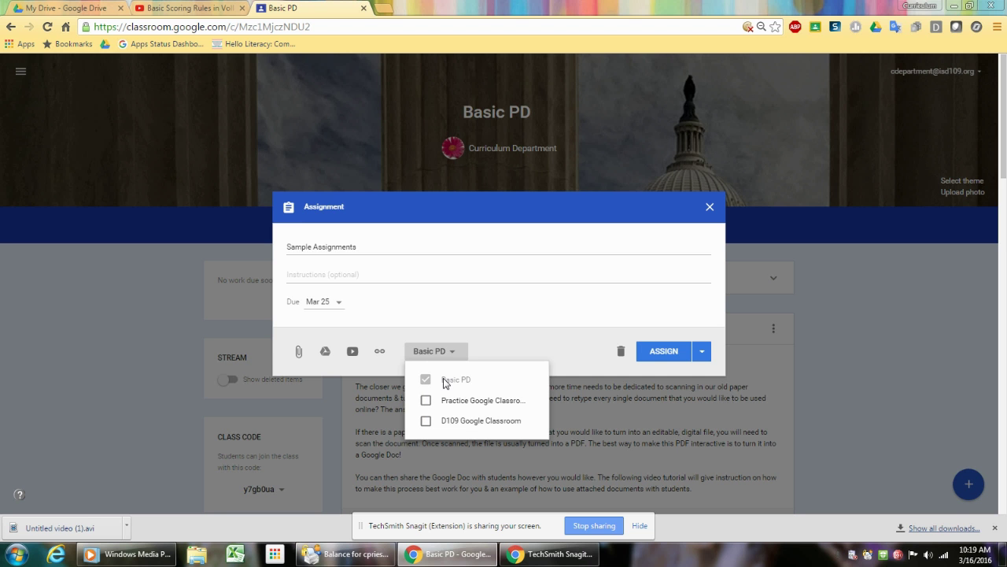
{"action": "left_click", "coordinate": [495, 342]}
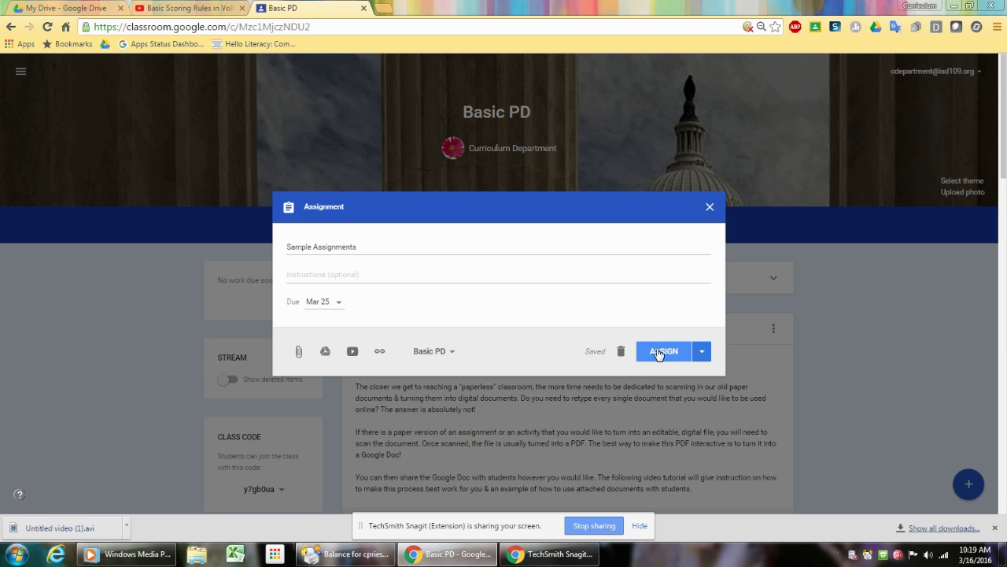
{"action": "left_click", "coordinate": [708, 359]}
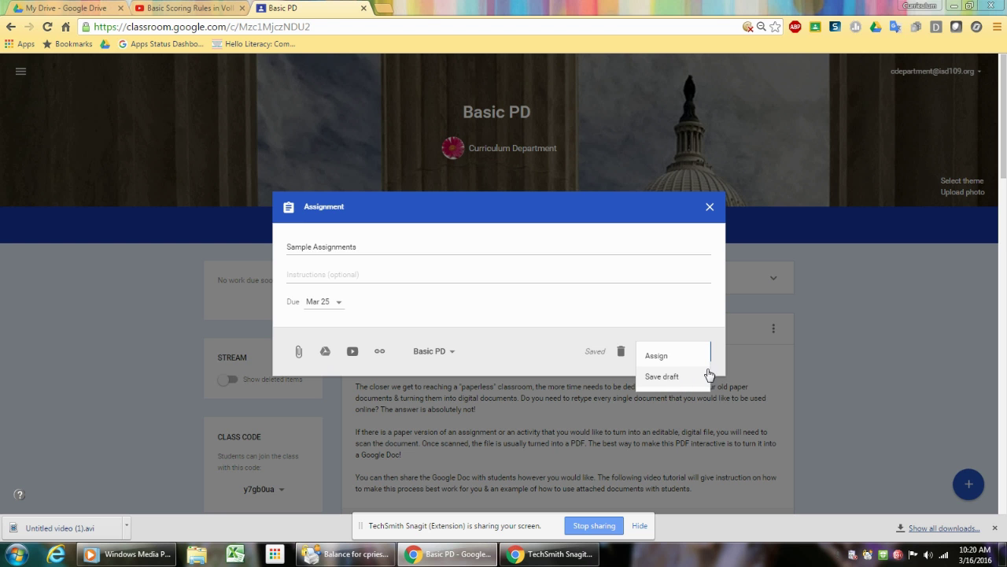
{"action": "left_click", "coordinate": [683, 325]}
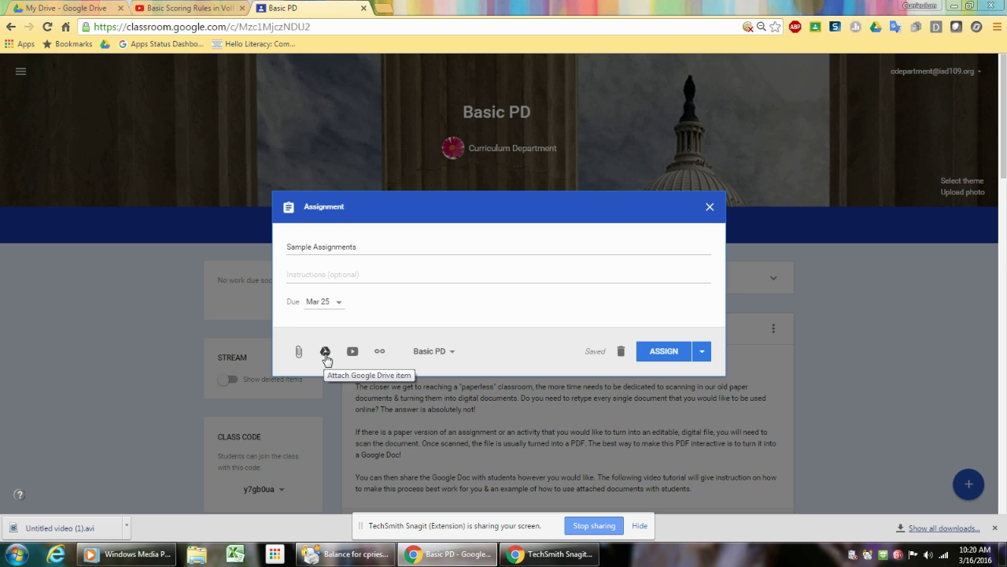
Step: Browse Google Drive attachments to the Documents folder under Professional Development, Tech PD, Google Classroom-March 21st
{"action": "left_click", "coordinate": [326, 354]}
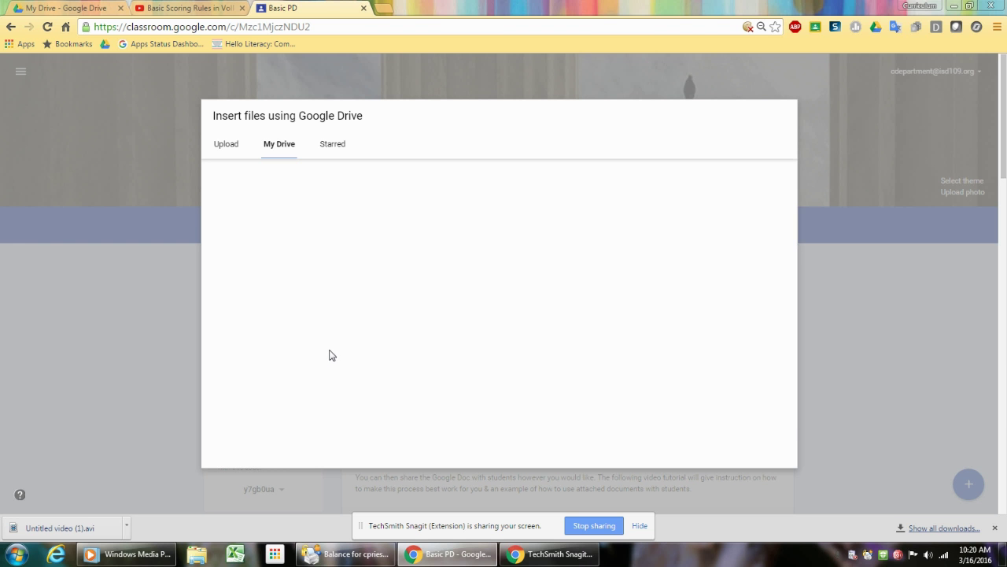
{"action": "scroll", "coordinate": [329, 339], "scroll_direction": "down", "scroll_amount": 8}
{"action": "scroll", "coordinate": [329, 346], "scroll_direction": "down", "scroll_amount": 2}
{"action": "scroll", "coordinate": [328, 344], "scroll_direction": "up", "scroll_amount": 3}
{"action": "double_click", "coordinate": [310, 252]}
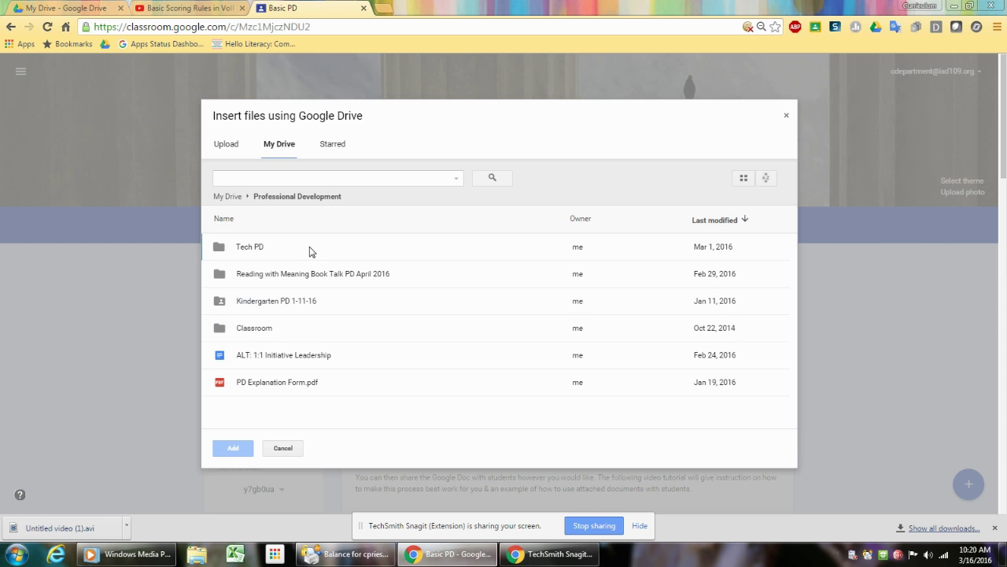
{"action": "double_click", "coordinate": [283, 252]}
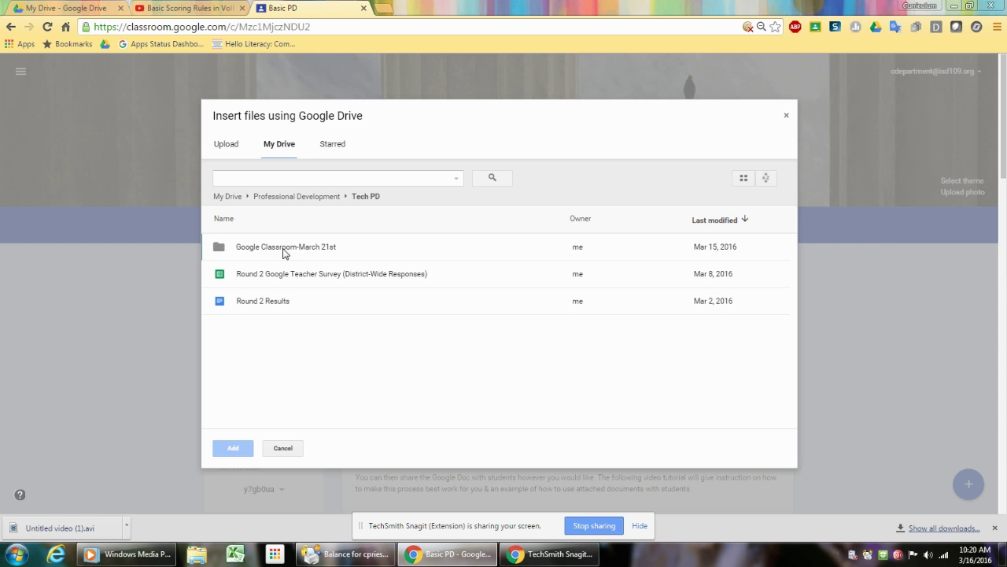
{"action": "double_click", "coordinate": [283, 253]}
{"action": "double_click", "coordinate": [283, 253]}
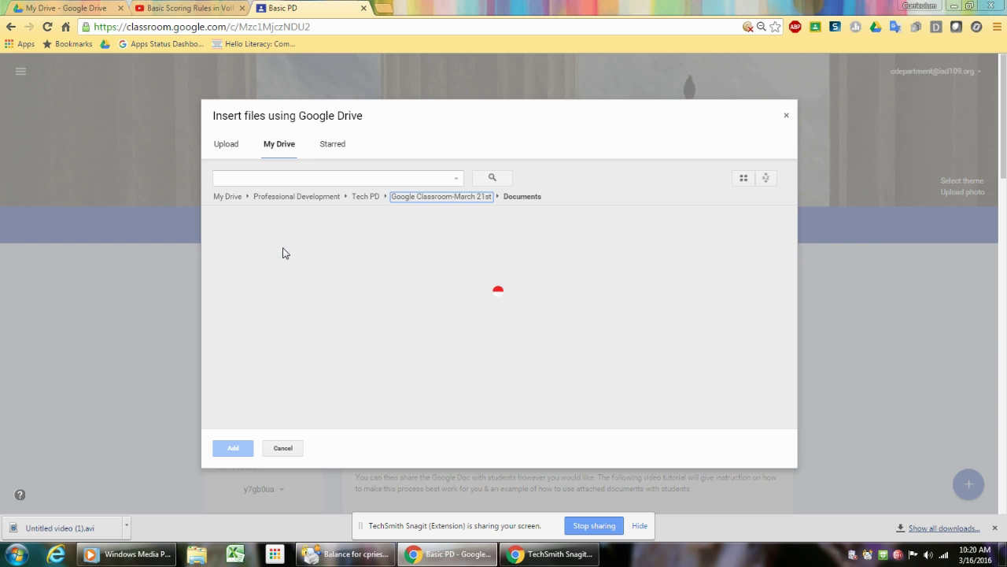
Step: Attach all eight files in the Documents folder, from Weekly Activity and Nutrition Log through Companionship Research Project Notes, to the assignment
{"action": "left_click", "coordinate": [289, 258]}
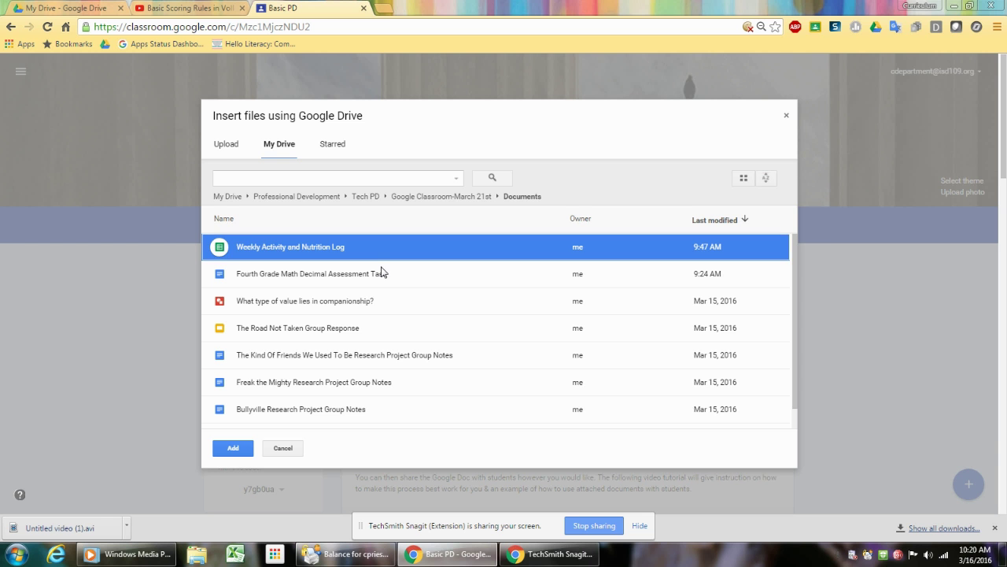
{"action": "left_click", "coordinate": [382, 273], "text": "ctrl"}
{"action": "left_click", "coordinate": [374, 307], "text": "ctrl"}
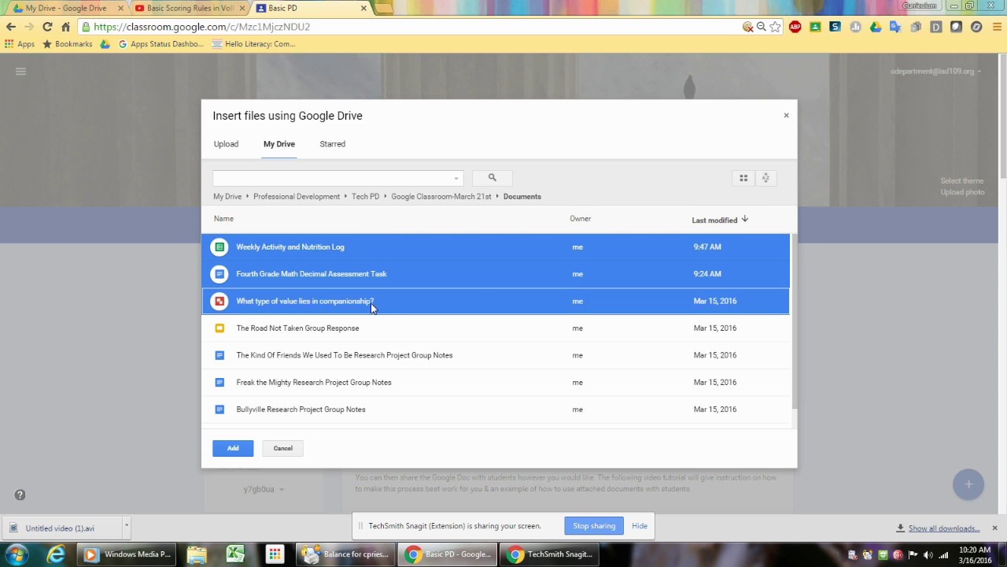
{"action": "left_click", "coordinate": [344, 333], "text": "ctrl"}
{"action": "left_click", "coordinate": [407, 362], "text": "ctrl"}
{"action": "left_click", "coordinate": [372, 382], "text": "ctrl"}
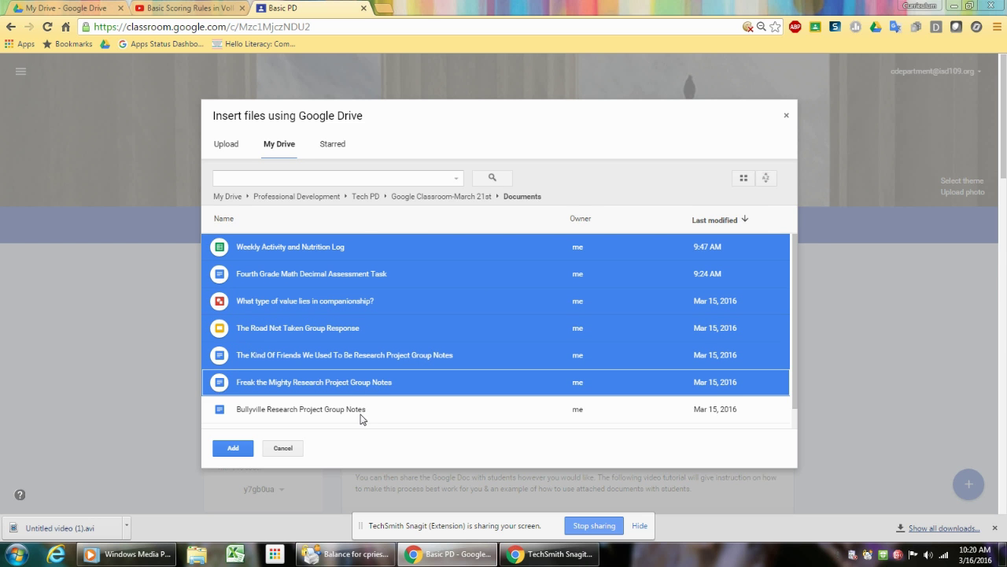
{"action": "left_click", "coordinate": [361, 415], "text": "ctrl"}
{"action": "scroll", "coordinate": [793, 348], "scroll_direction": "down", "scroll_amount": 1}
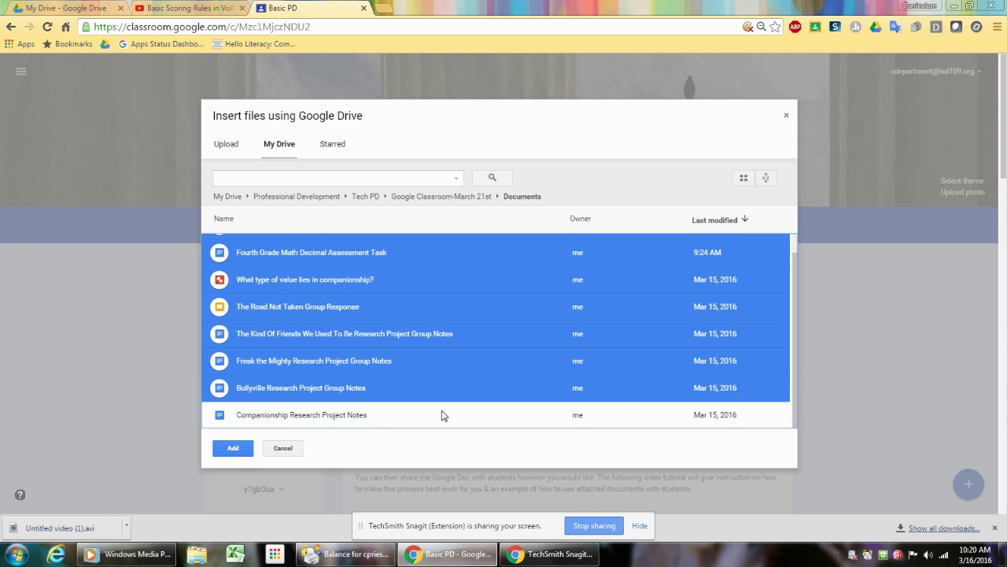
{"action": "left_click", "coordinate": [373, 413], "text": "ctrl"}
{"action": "left_click", "coordinate": [228, 447]}
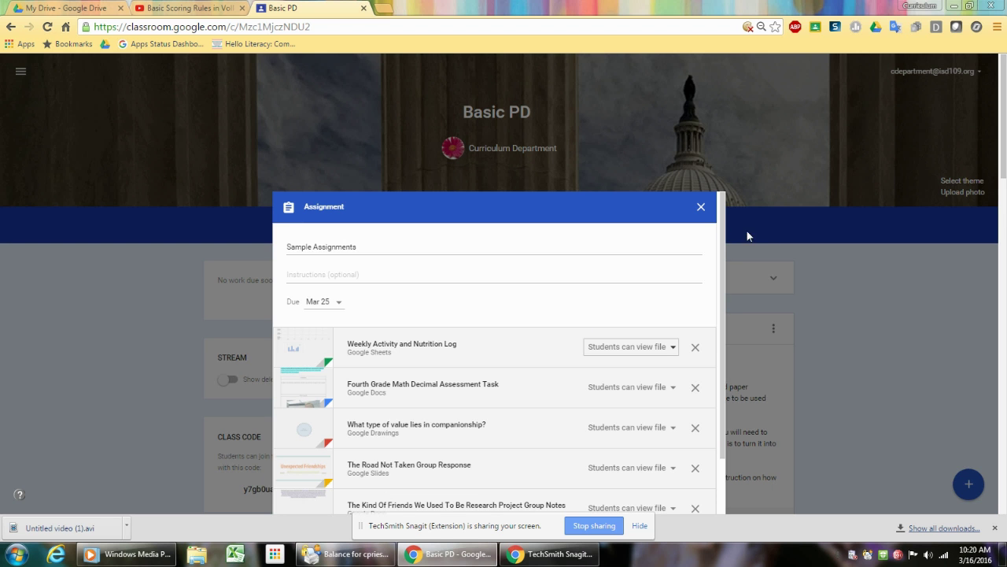
Step: Set the nutrition log, the decimal assessment task and the companionship drawing to "Make a copy for each student"
{"action": "mouse_move", "coordinate": [722, 234]}
{"action": "left_mouse_down"}
{"action": "mouse_move", "coordinate": [718, 347]}
{"action": "mouse_move", "coordinate": [728, 230]}
{"action": "left_mouse_up"}
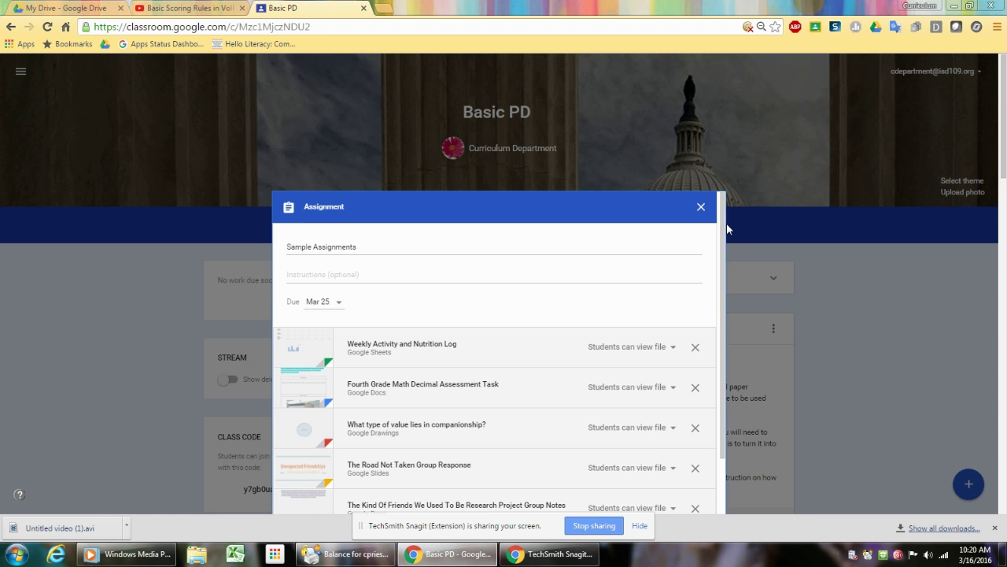
{"action": "left_click_drag", "start_coordinate": [722, 227], "coordinate": [717, 307]}
{"action": "left_click", "coordinate": [661, 240]}
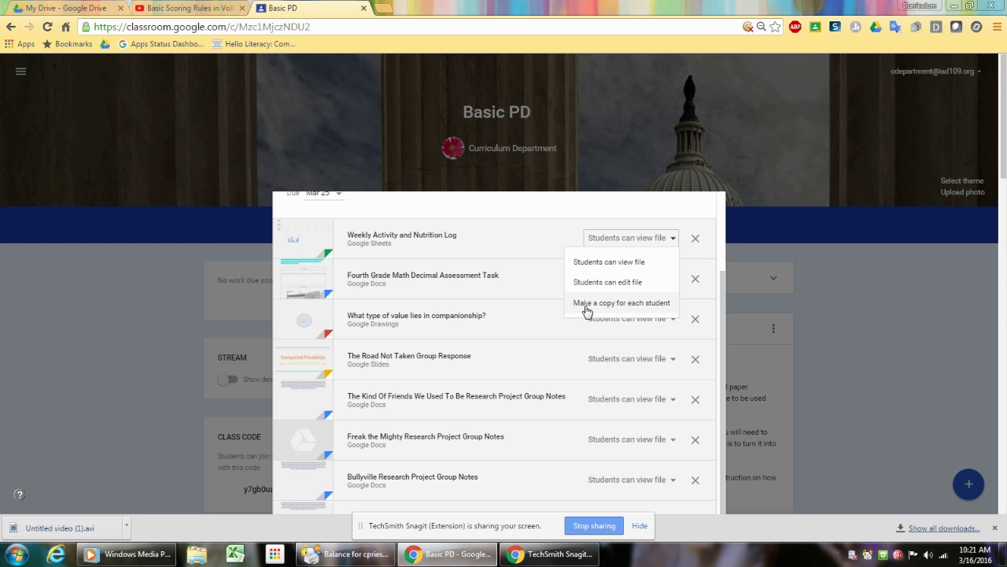
{"action": "left_click", "coordinate": [644, 305]}
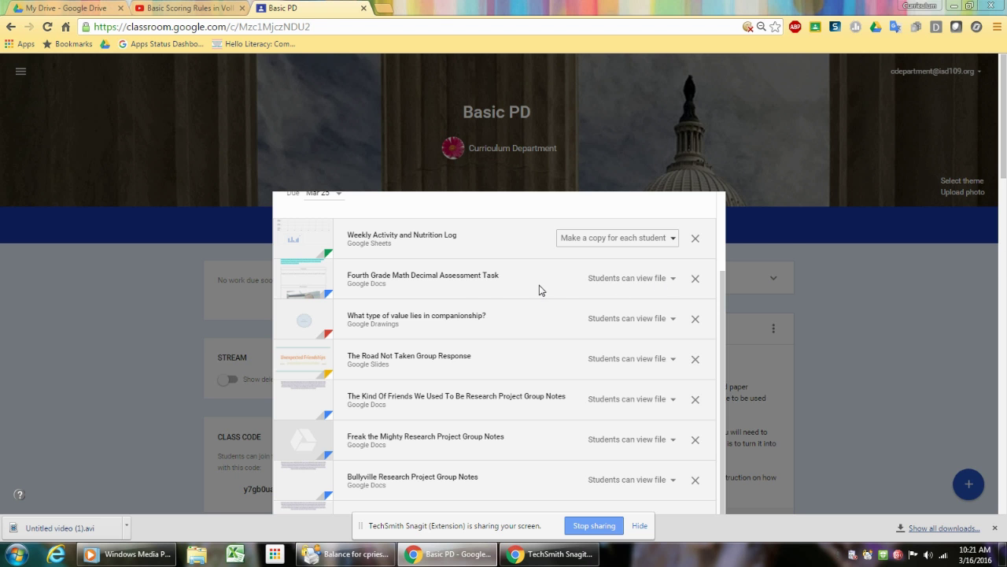
{"action": "left_click", "coordinate": [618, 281]}
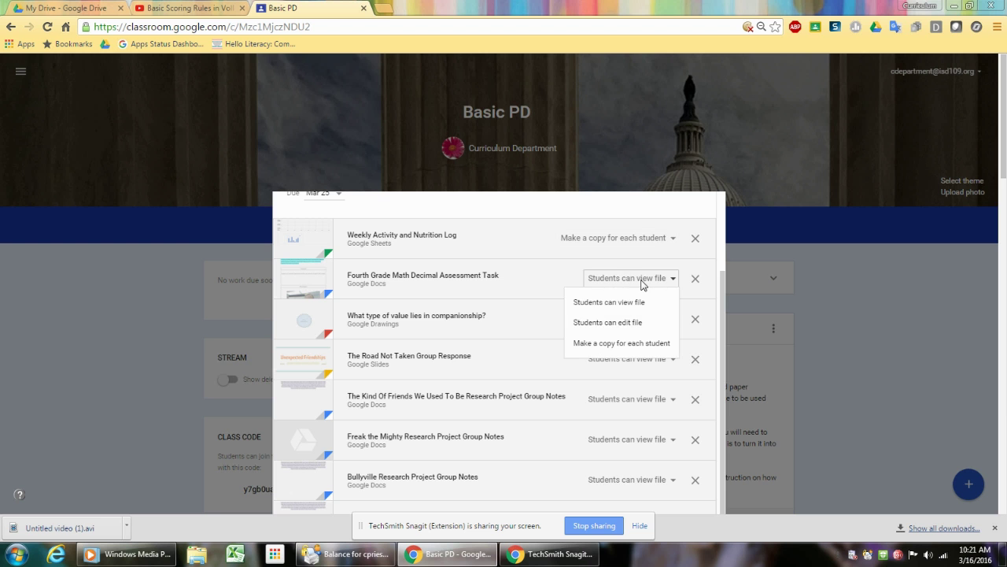
{"action": "left_click", "coordinate": [634, 344]}
{"action": "left_click", "coordinate": [623, 331]}
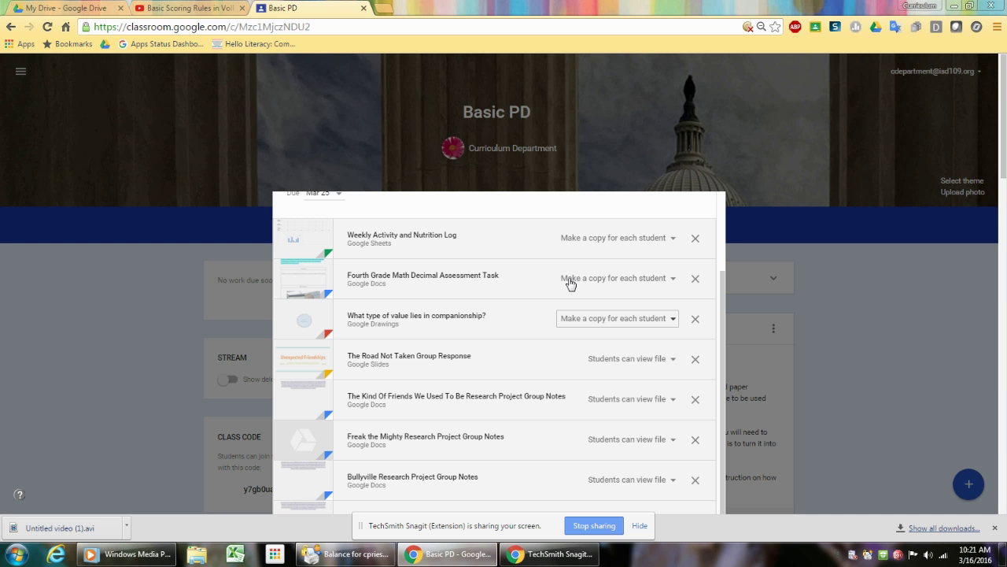
Step: Set The Road Not Taken Group Response and The Kind Of Friends We Used To Be Research Project Group Notes to "Students can edit file"
{"action": "left_click_drag", "start_coordinate": [722, 281], "coordinate": [720, 329]}
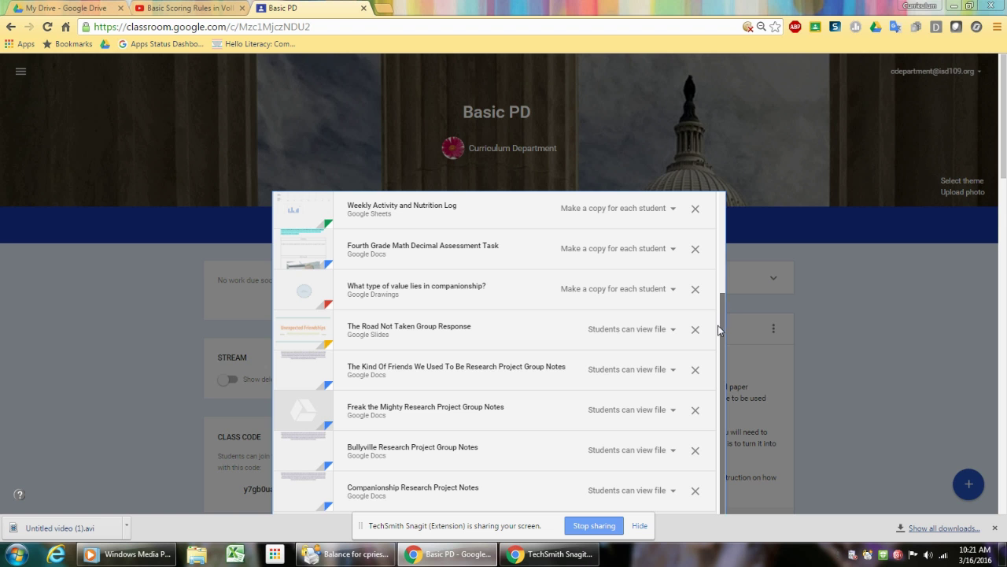
{"action": "left_click", "coordinate": [607, 332]}
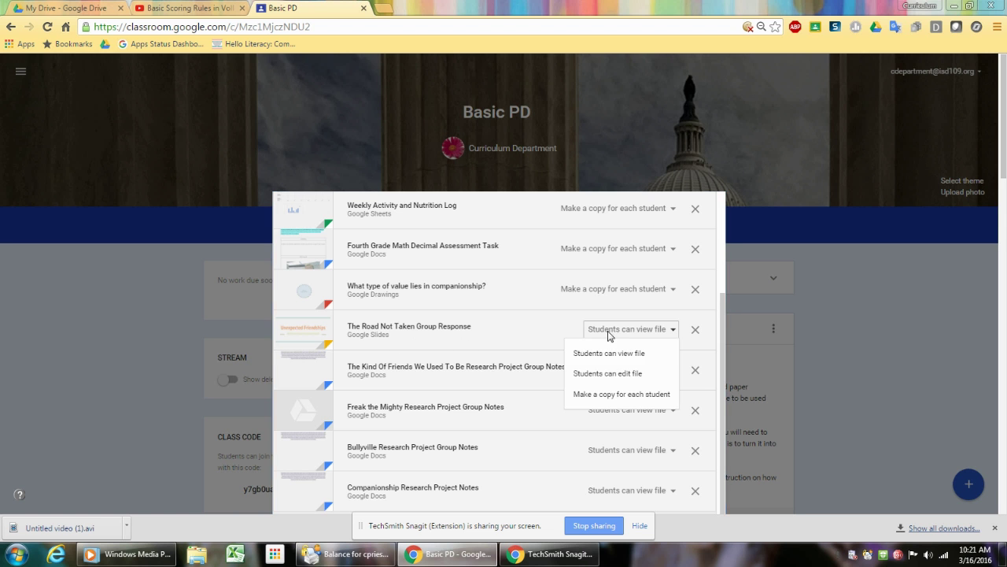
{"action": "left_click", "coordinate": [627, 376]}
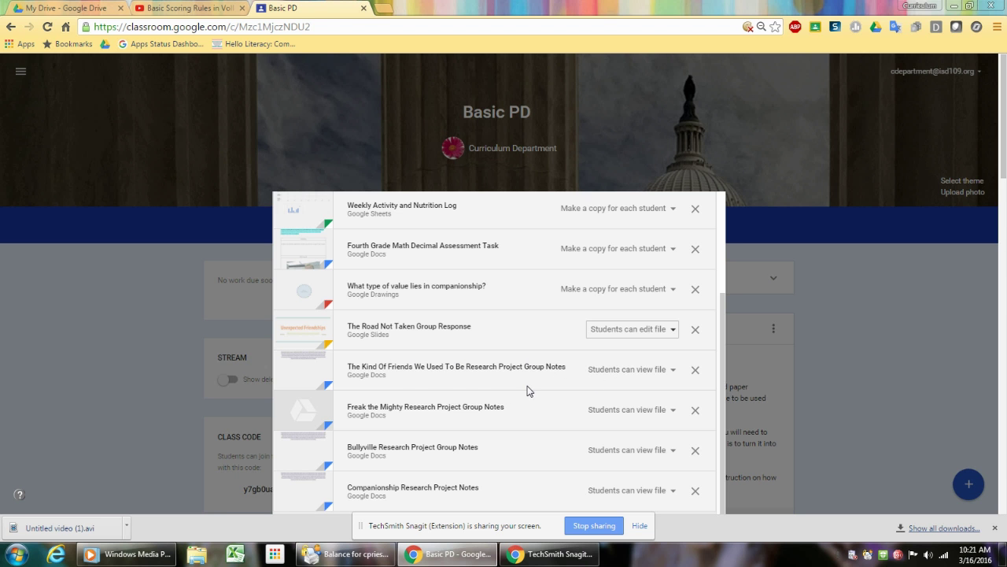
{"action": "left_click", "coordinate": [614, 372]}
{"action": "left_click", "coordinate": [621, 417]}
Step: Set the Freak the Mighty and Bullyville Research Project Group Notes to "Students can edit file"
{"action": "left_click", "coordinate": [620, 409]}
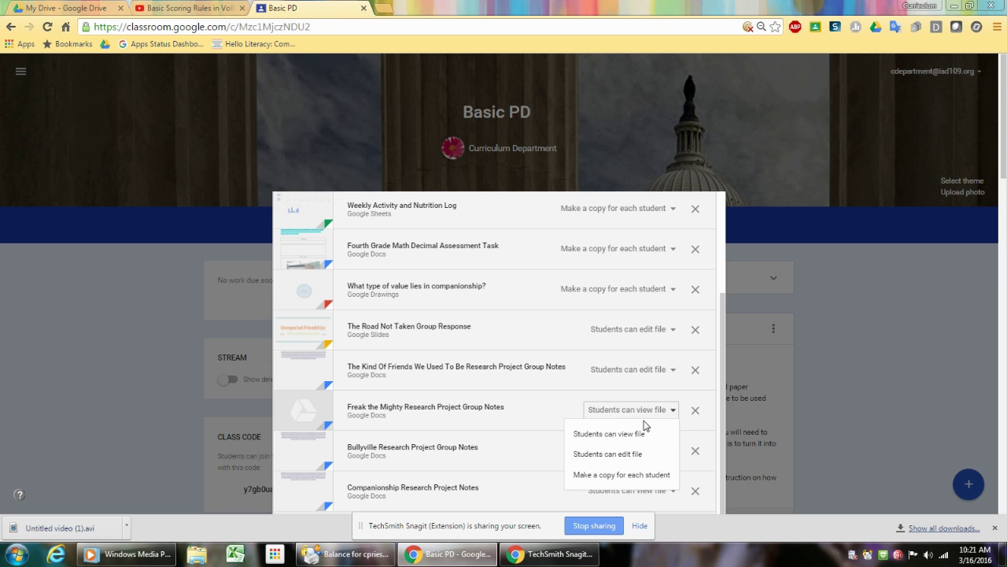
{"action": "left_click", "coordinate": [622, 453]}
{"action": "left_click", "coordinate": [622, 454]}
{"action": "left_click", "coordinate": [630, 475]}
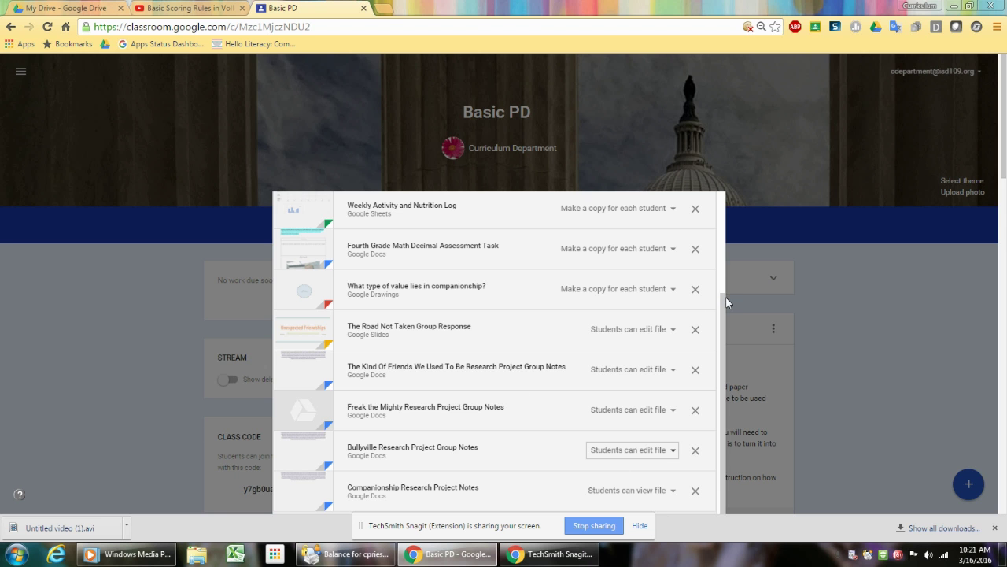
Step: Set Companionship Research Project Notes to "Make a copy for each student"
{"action": "left_click", "coordinate": [722, 322]}
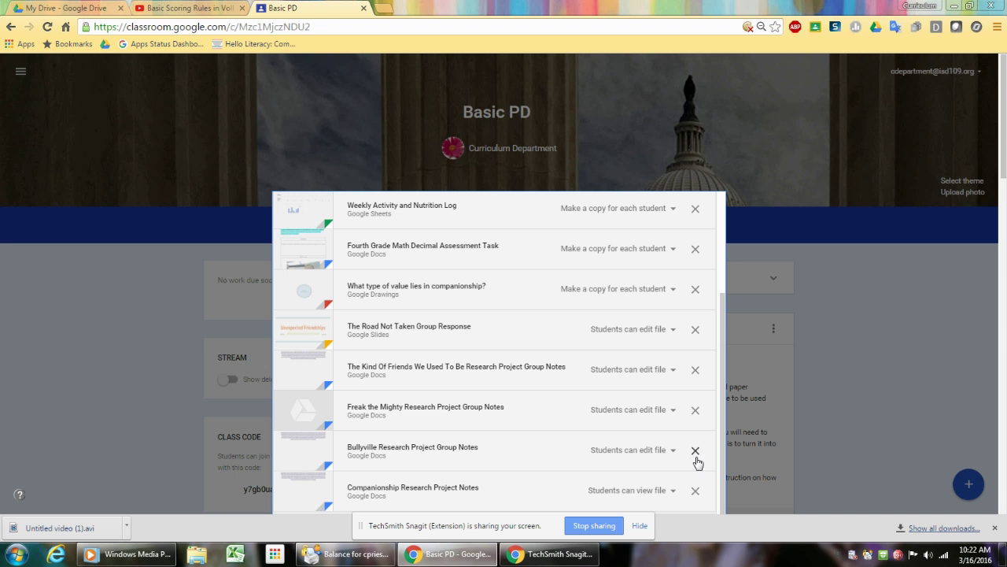
{"action": "left_click", "coordinate": [653, 495]}
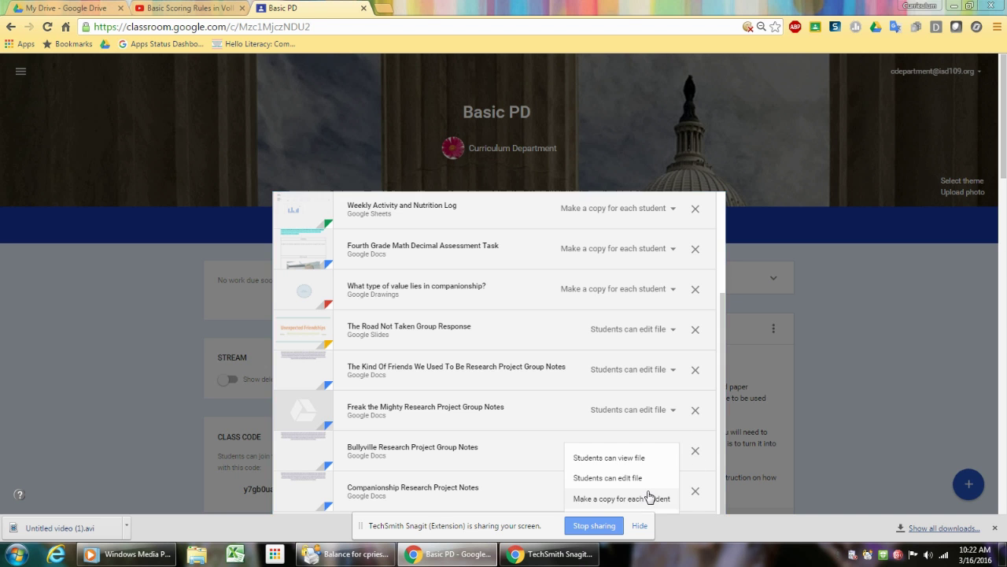
{"action": "left_click", "coordinate": [647, 498]}
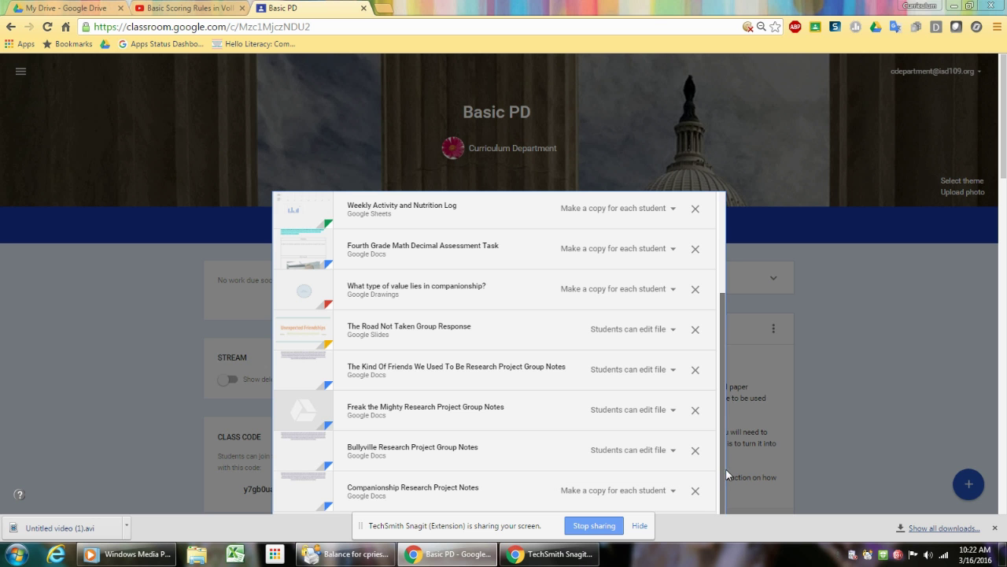
Step: Assign the work to Basic PD and review the student access of its attached files in the class stream
{"action": "scroll", "coordinate": [528, 341], "scroll_direction": "down", "scroll_amount": 2}
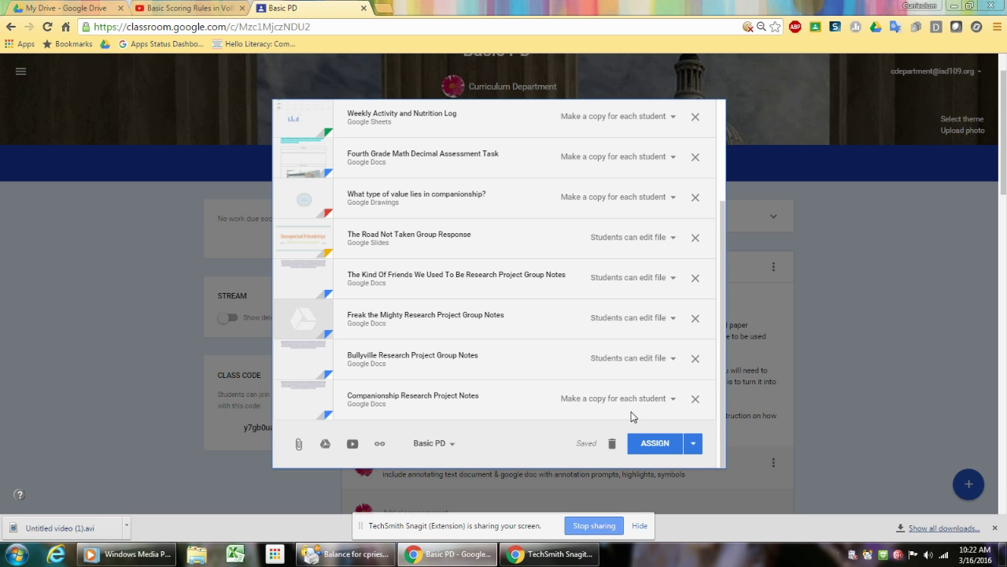
{"action": "left_click", "coordinate": [650, 445]}
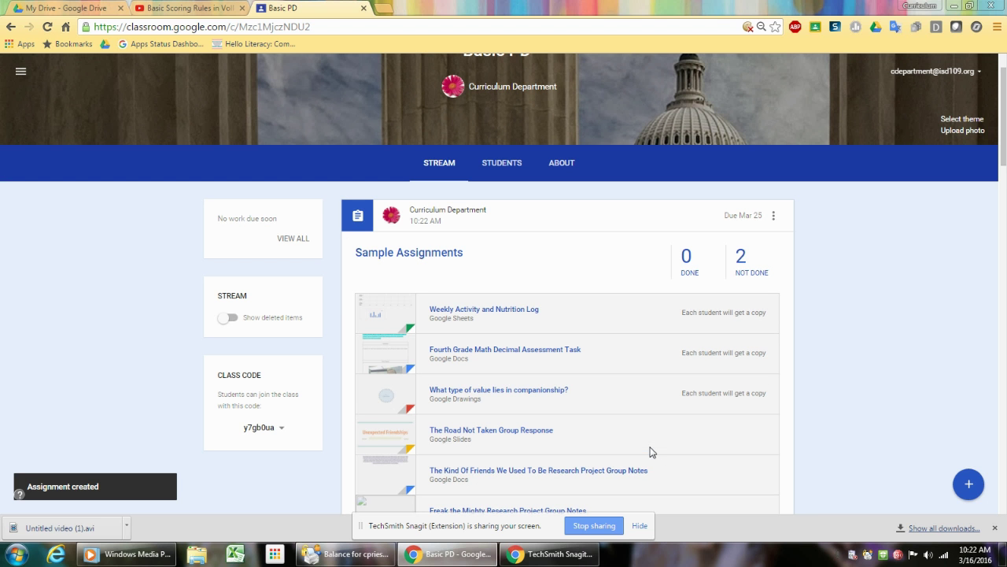
{"action": "left_click_drag", "start_coordinate": [1005, 158], "coordinate": [1005, 168]}
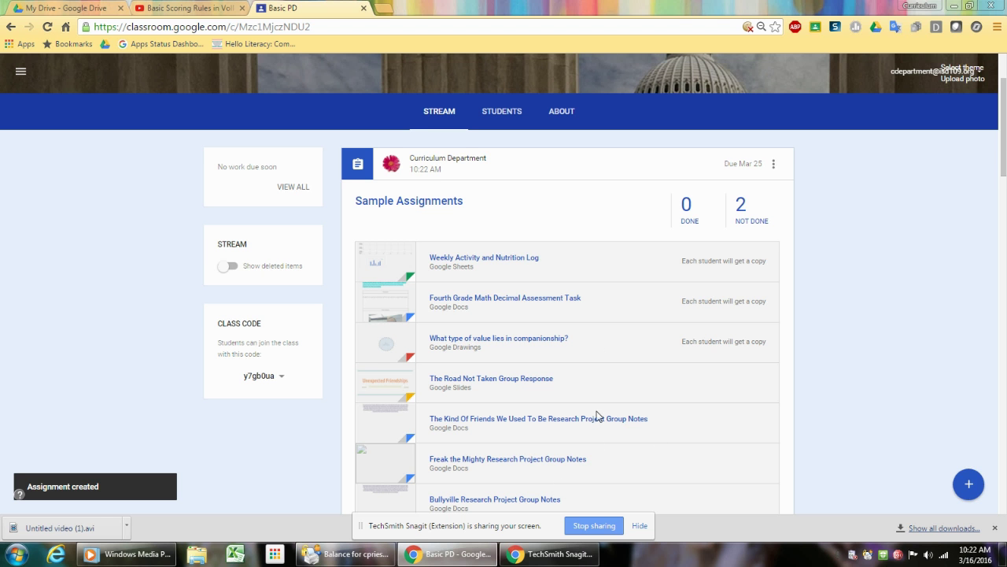
{"action": "left_click_drag", "start_coordinate": [1005, 126], "coordinate": [1005, 145]}
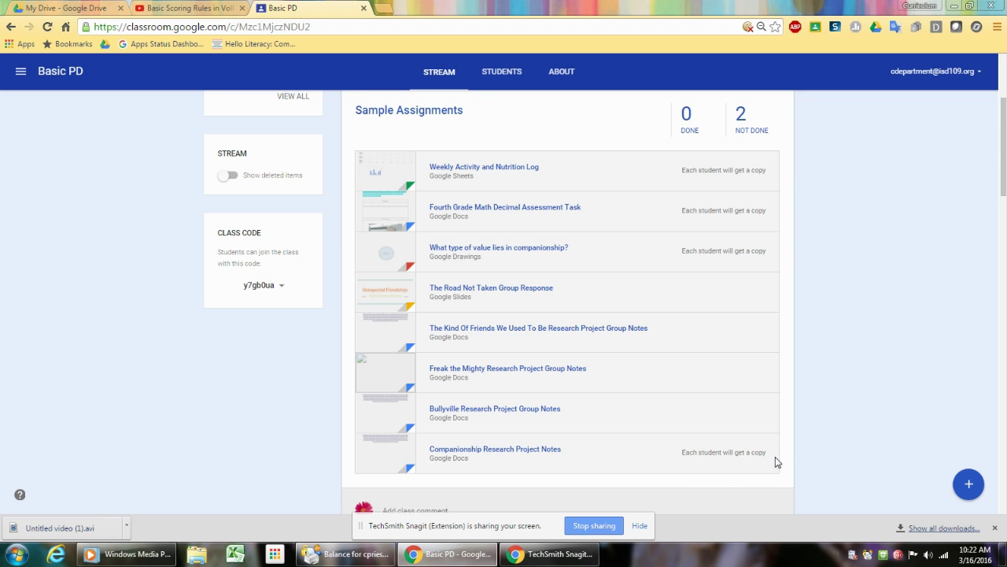
{"action": "left_click_drag", "start_coordinate": [1004, 182], "coordinate": [1006, 172]}
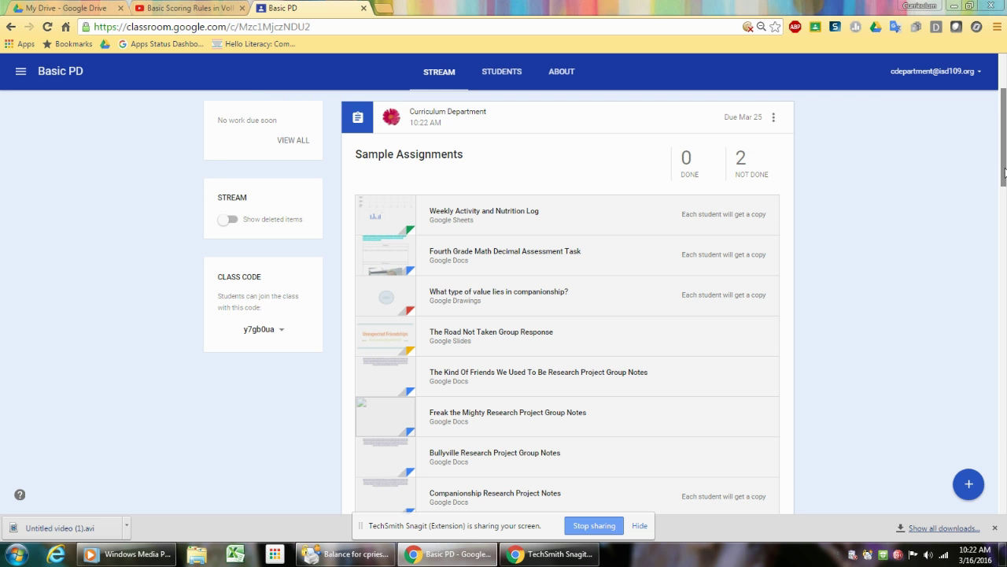